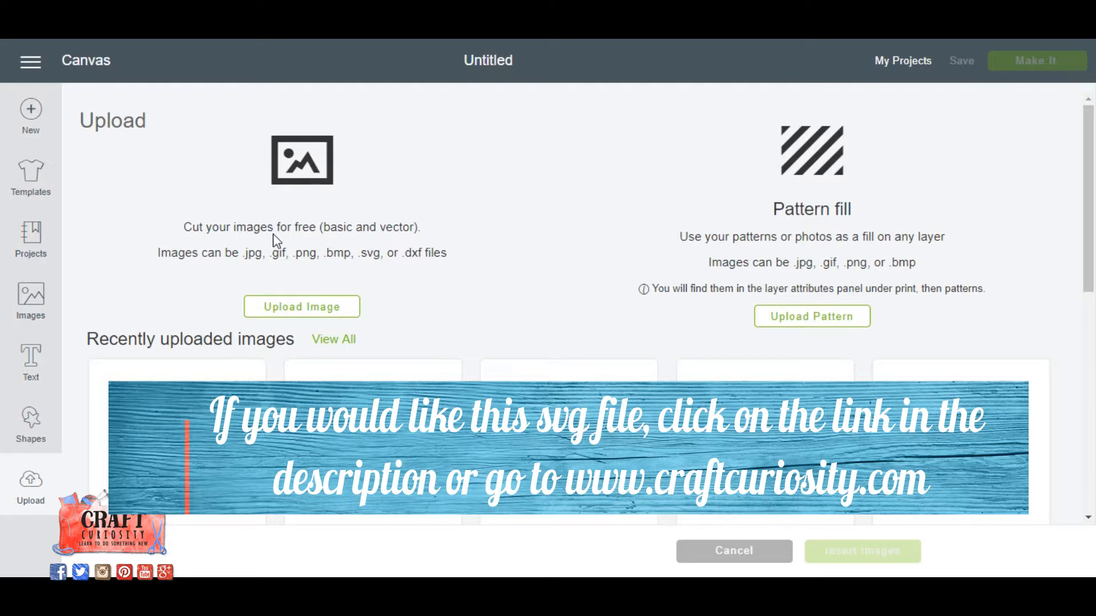
Upload the perpetual-monthly-calendar-craft-curiosity-copyright-2017 file from the Monthly Perpetual Calendar 11x14 folder in Documents.
left_click(316, 311)
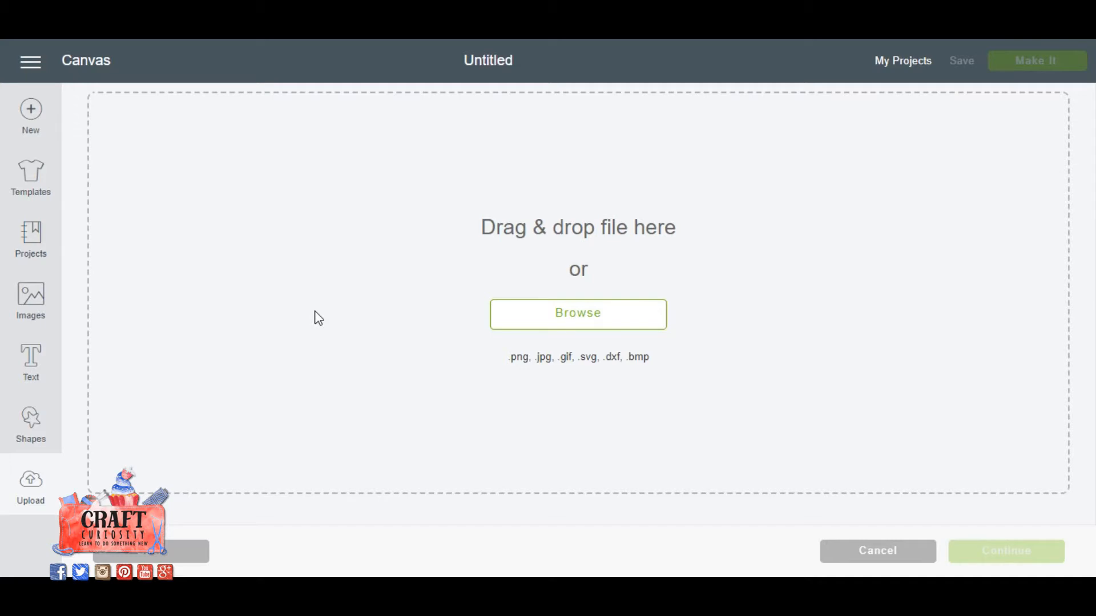
left_click(565, 318)
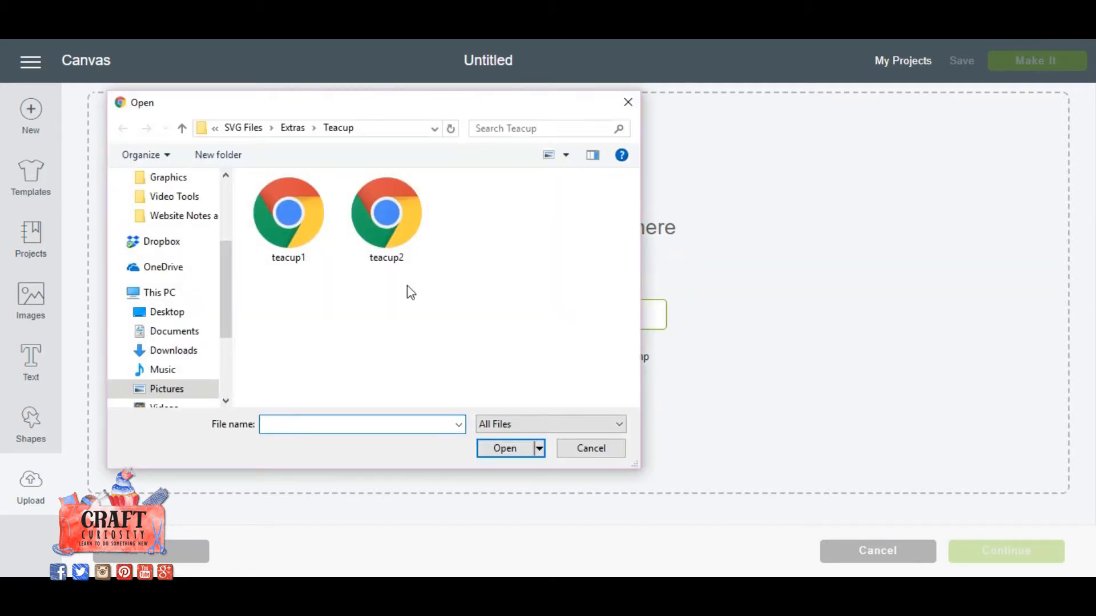
left_click(166, 335)
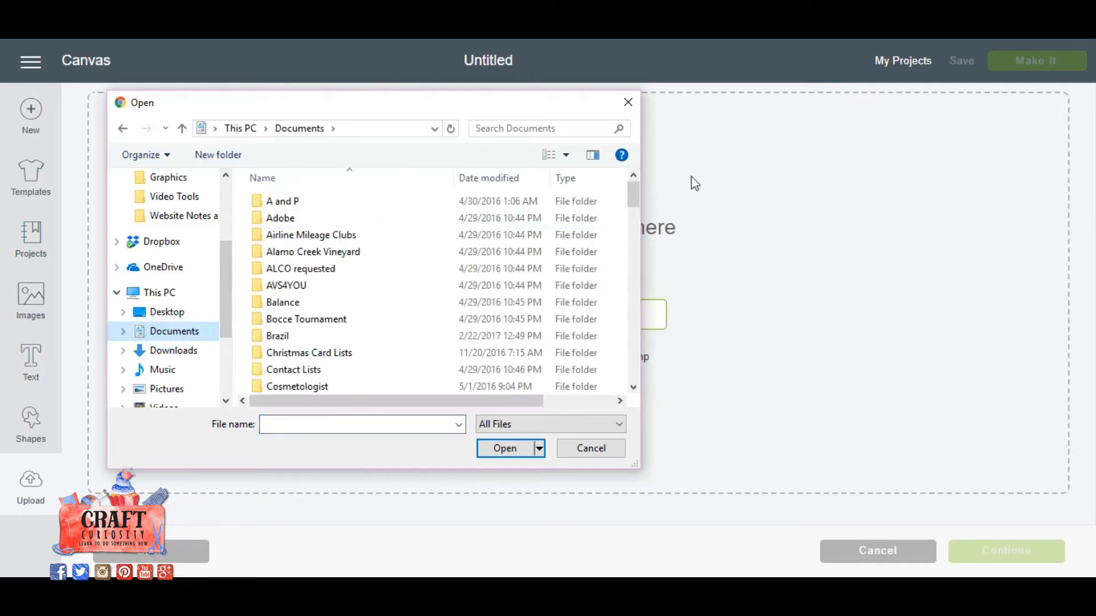
left_click_drag(629, 187, 635, 225)
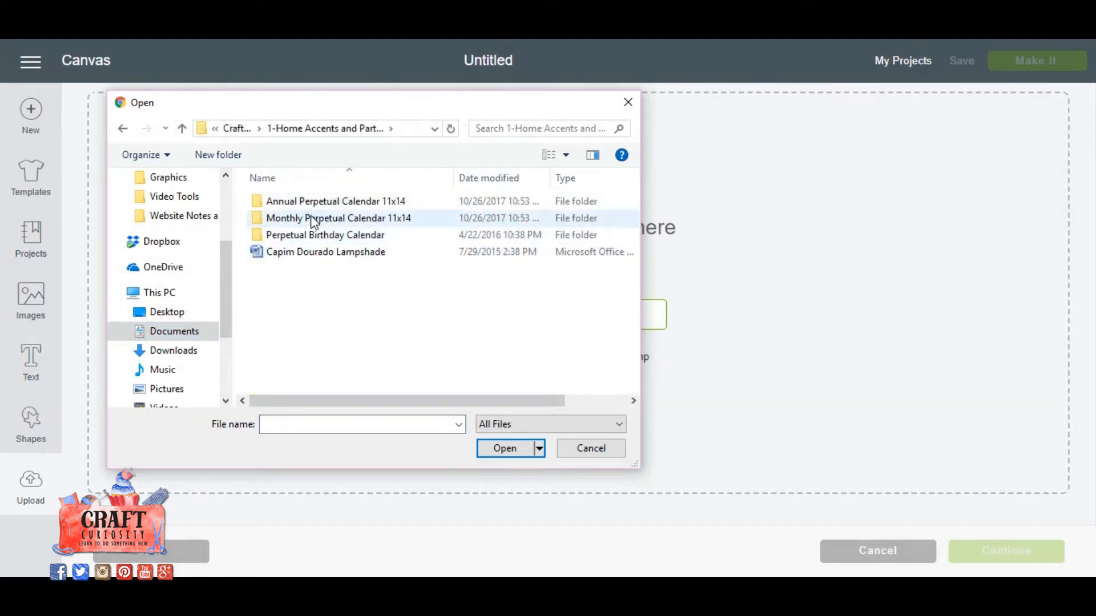
double_click(313, 218)
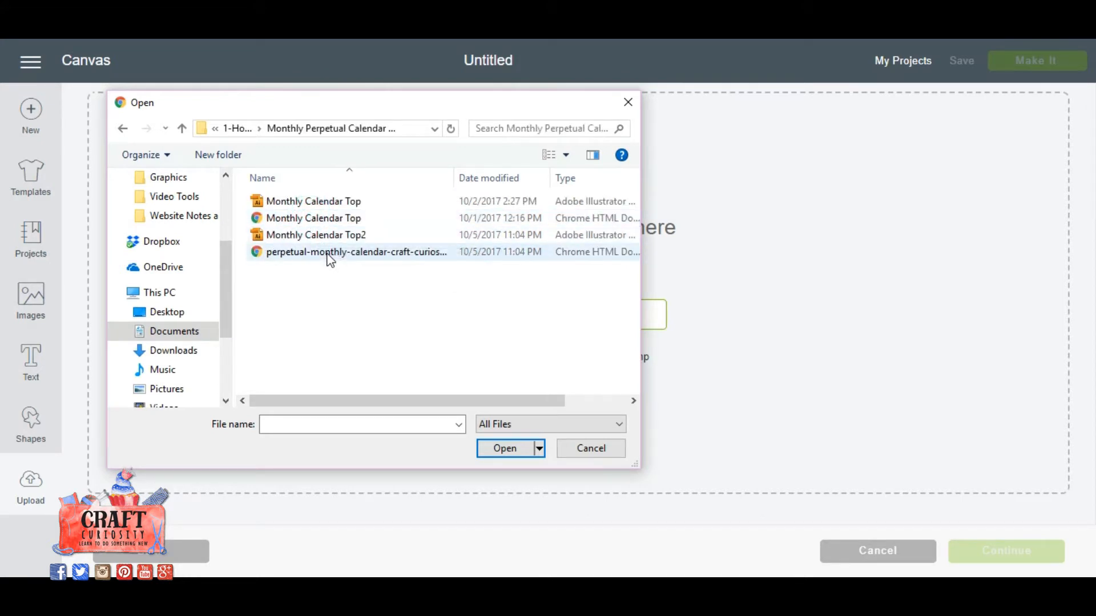
left_click(330, 258)
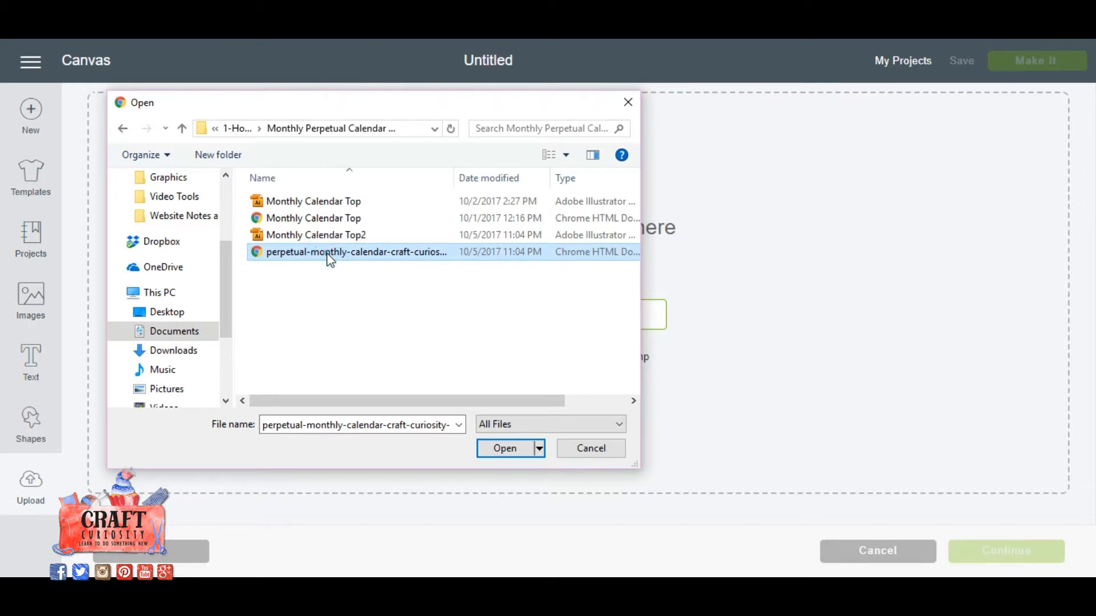
double_click(330, 258)
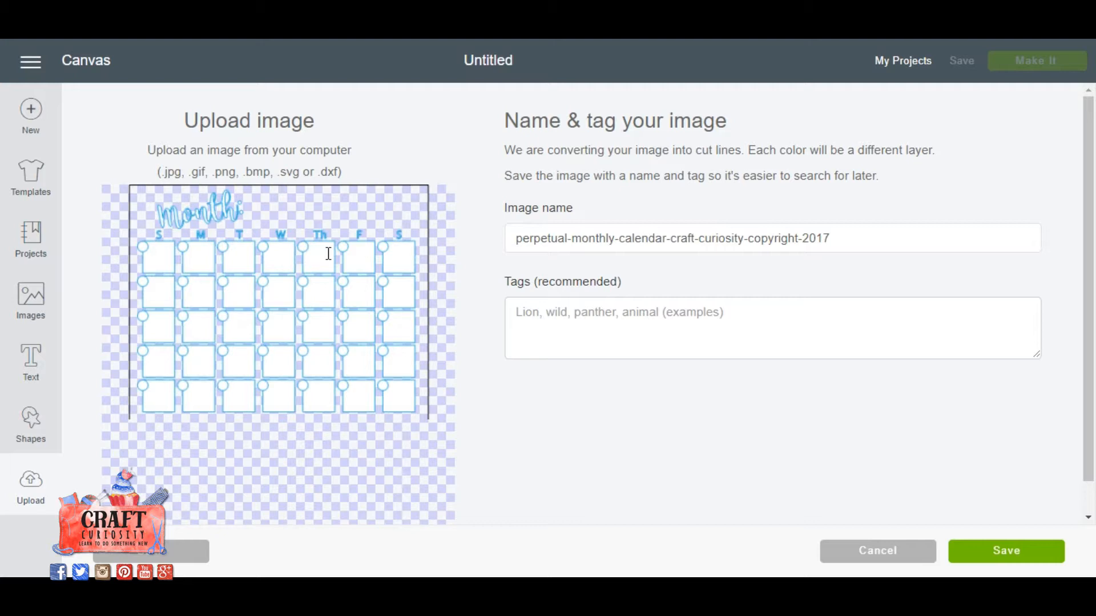
Tag the uploaded image with "calendar monthly" and save it to the uploaded images.
left_click(636, 317)
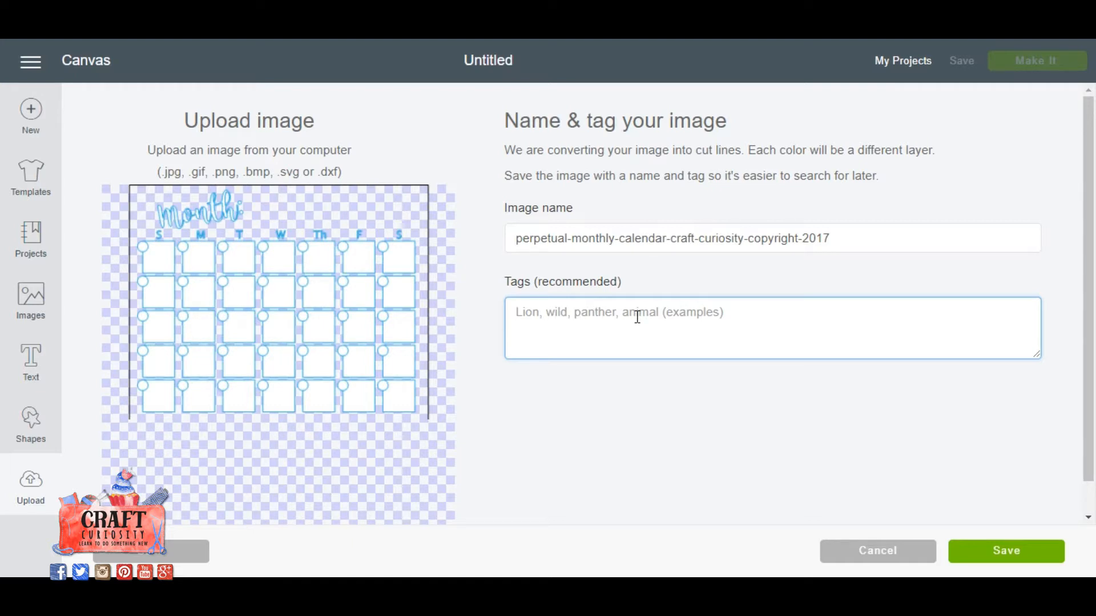
left_click(637, 316)
type("c")
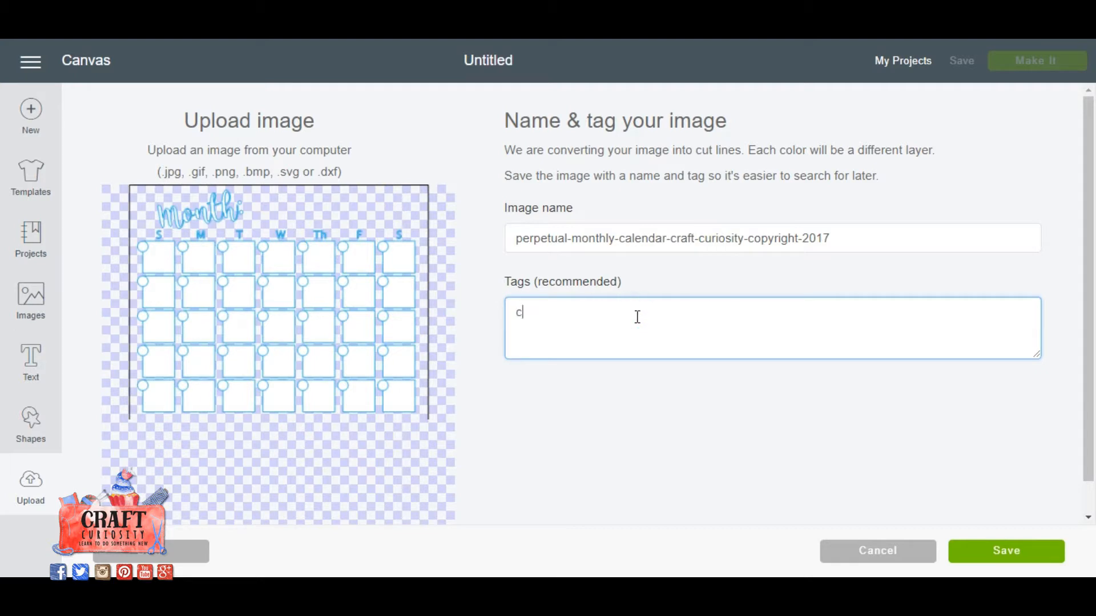
type("alendar monthly")
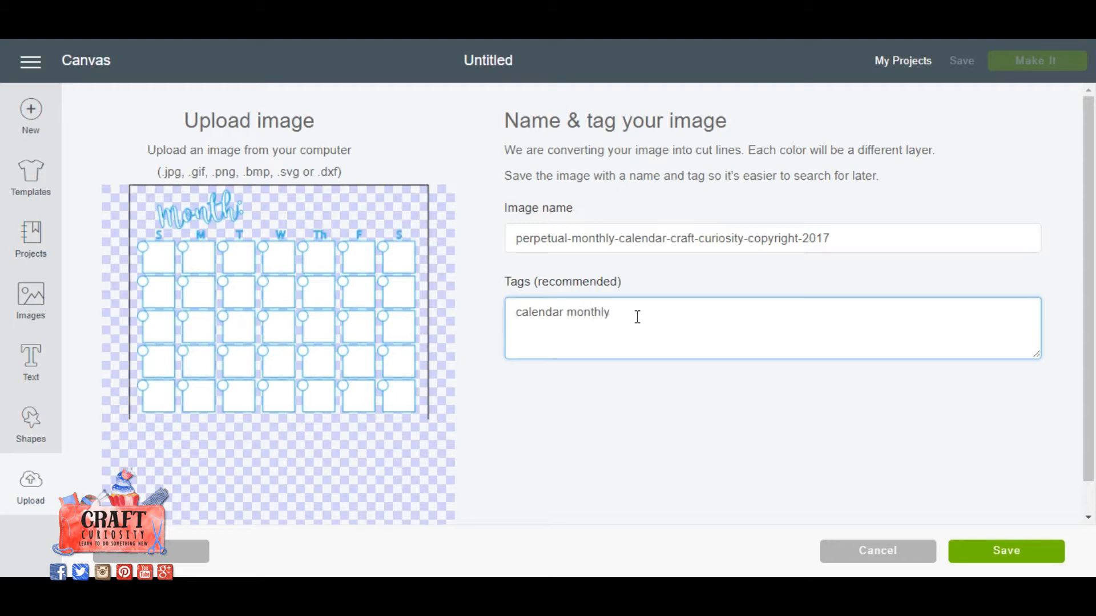
left_click(637, 317)
left_click(1014, 555)
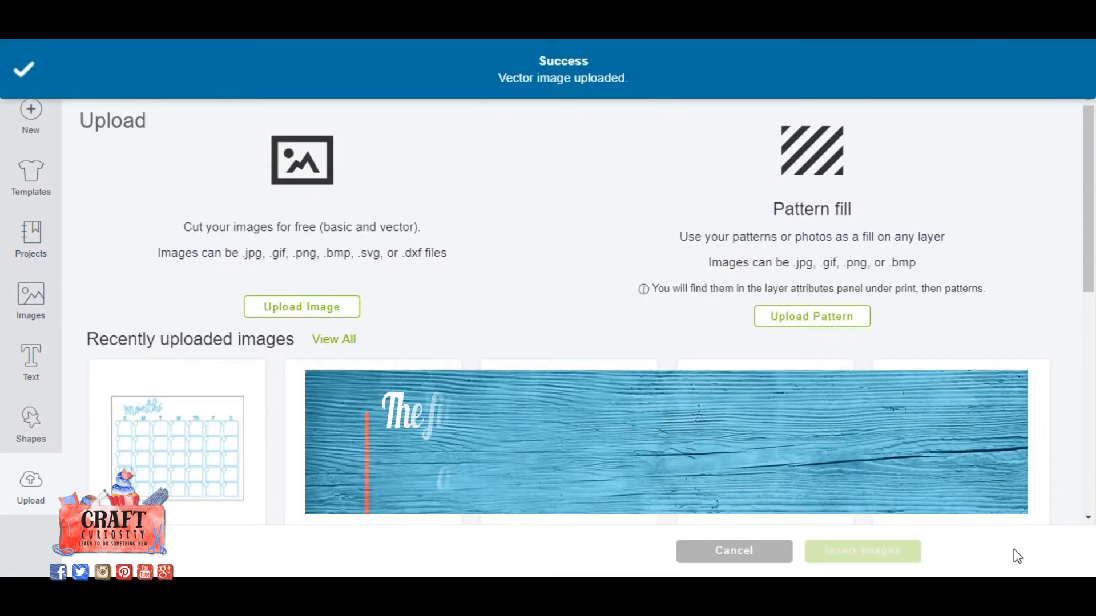
Insert the newly uploaded monthly calendar image onto the canvas and rotate it 90 degrees.
left_click(209, 422)
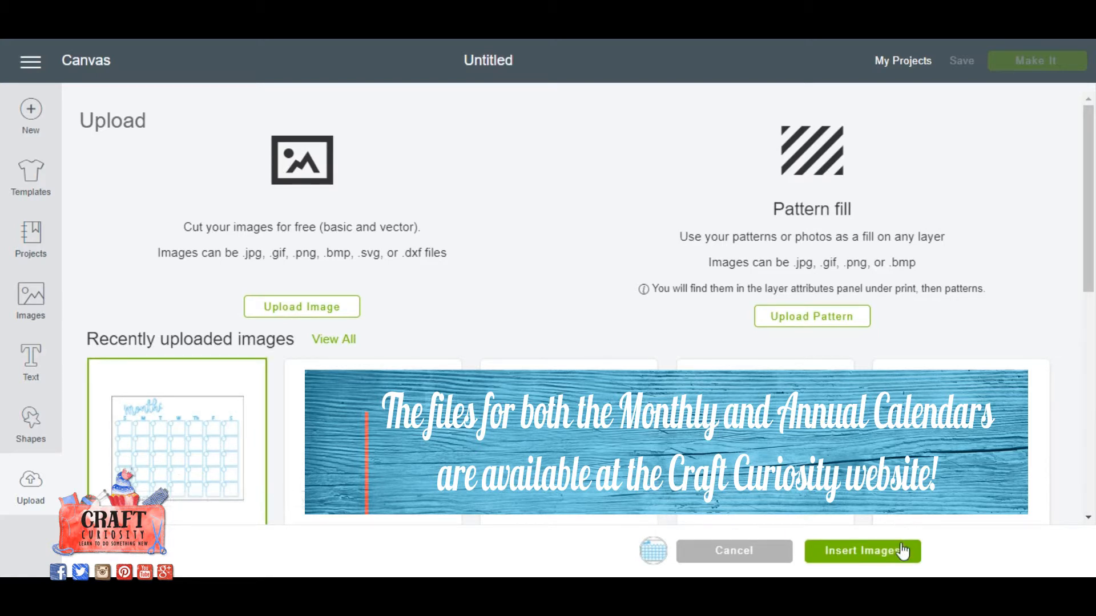
left_click(880, 549)
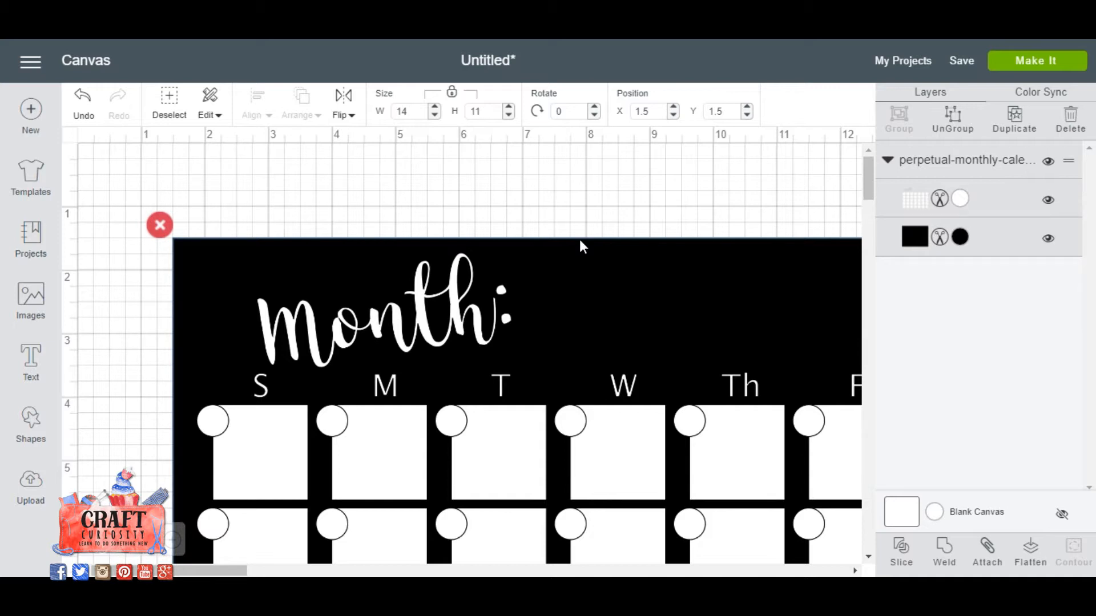
left_click(570, 111)
key("BackSpace")
type("90")
key("Return")
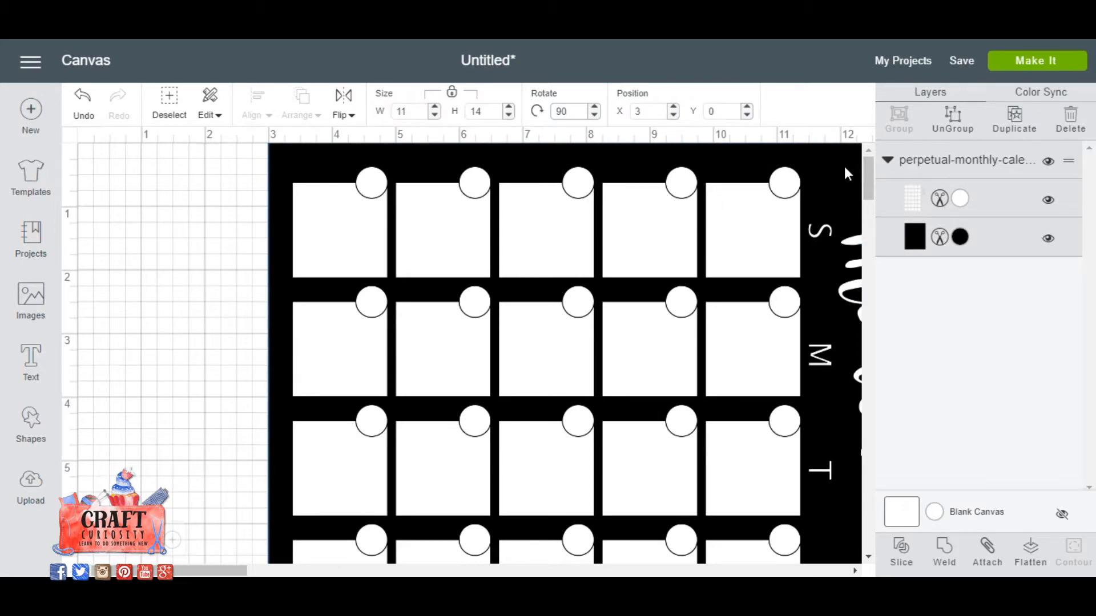
Move the rotated calendar close to the canvas origin, at about X 0.5 and Y 0.444, and check its full length.
left_click_drag(842, 166, 690, 216)
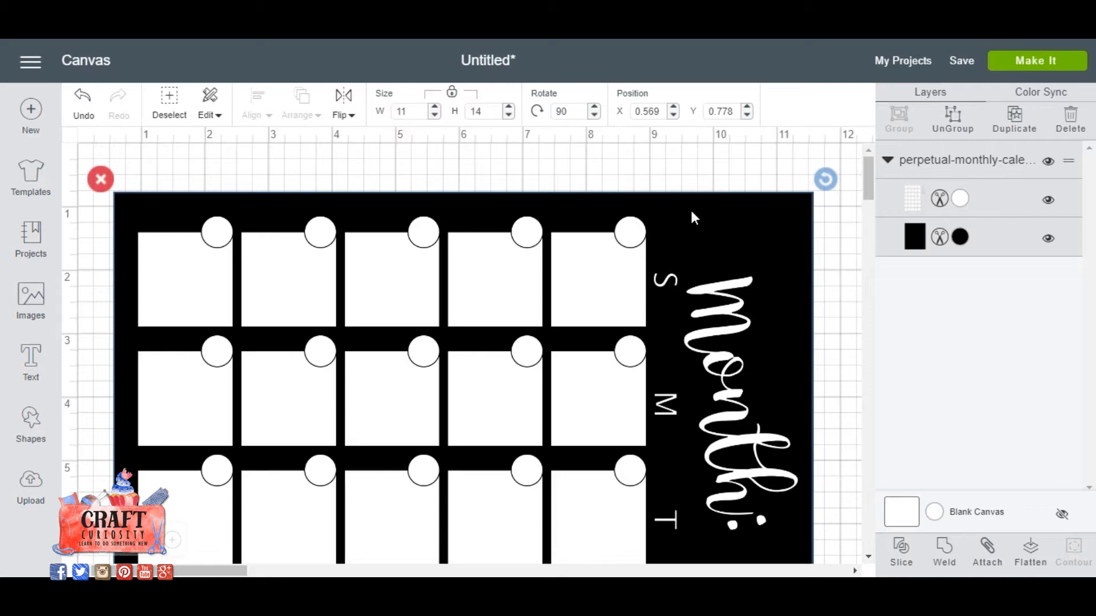
key("ctrl+minus")
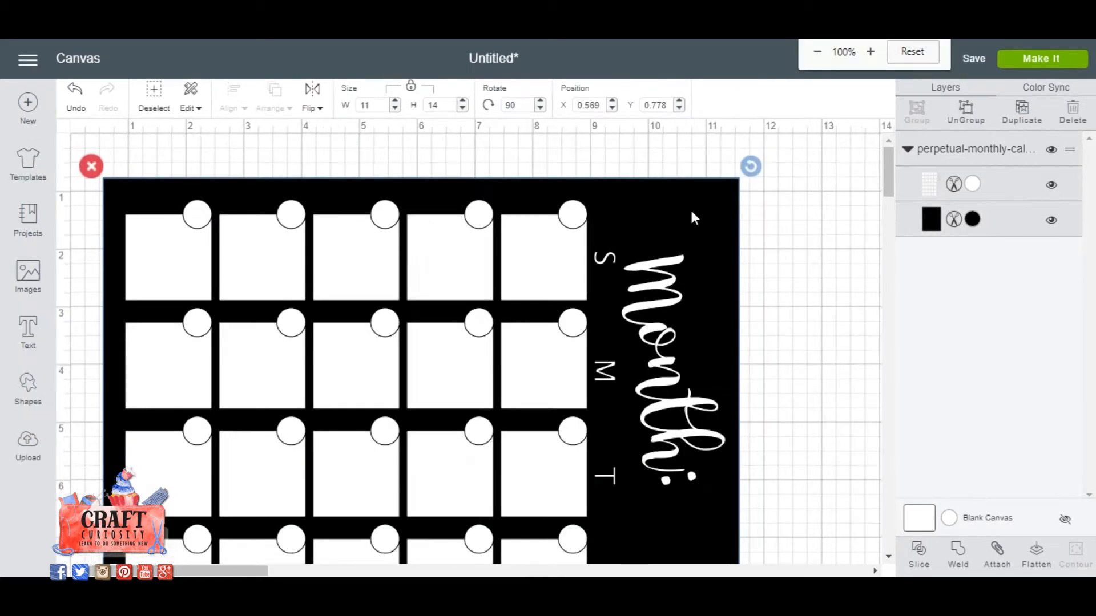
key("ctrl+minus")
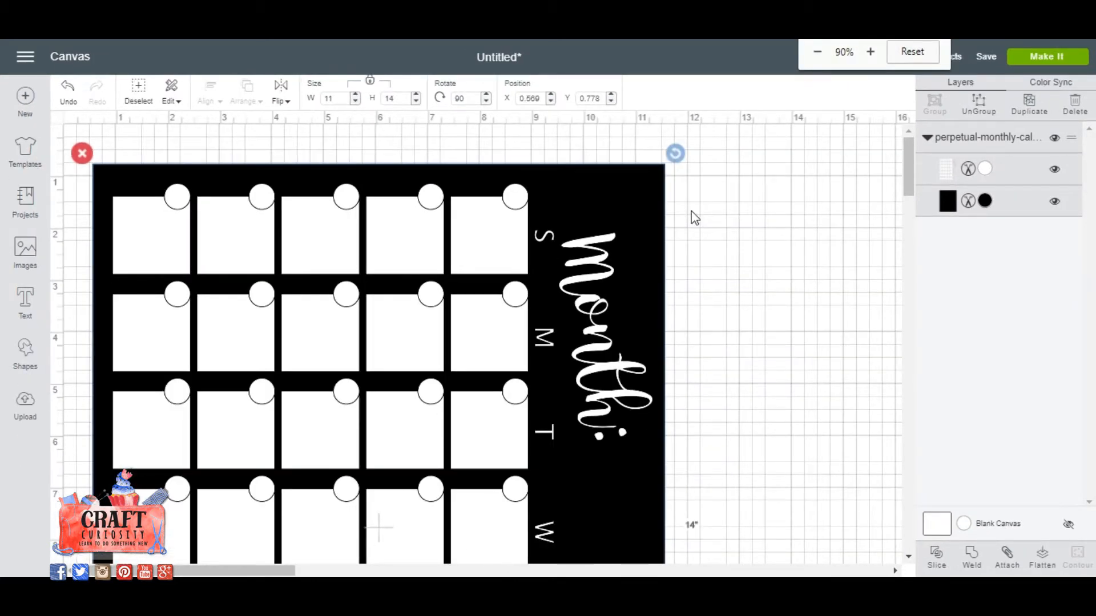
key("ctrl+minus")
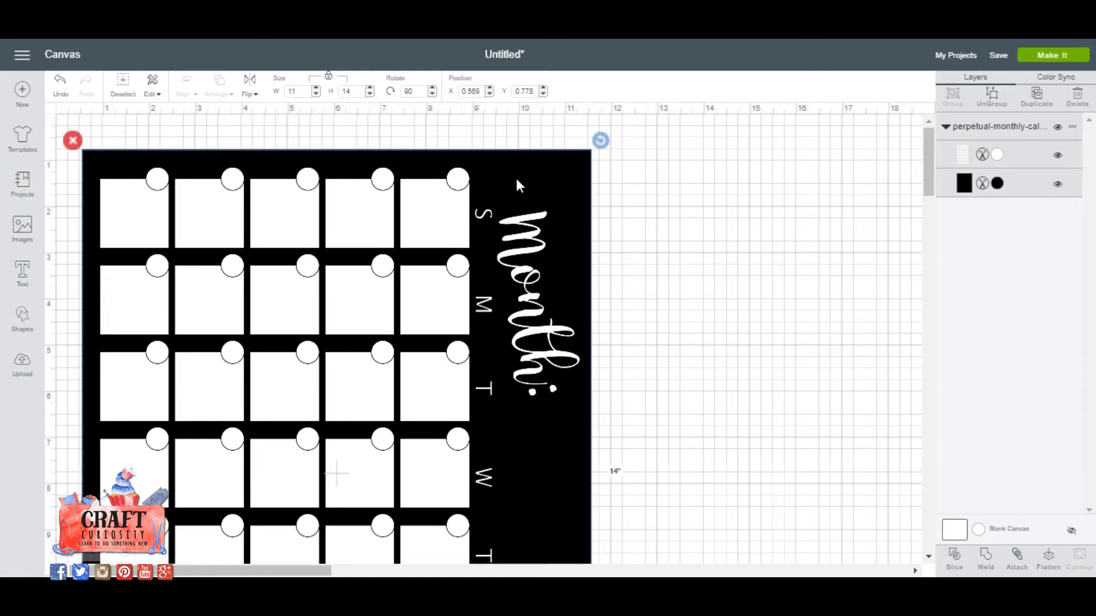
left_click_drag(511, 183, 509, 170)
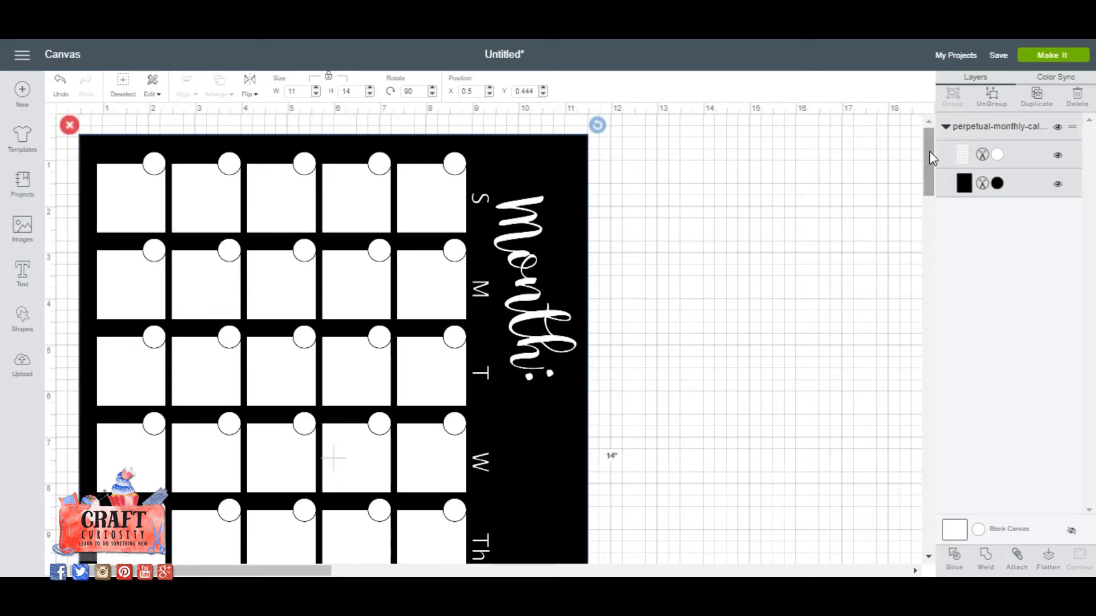
scroll(929, 151, "down", 6)
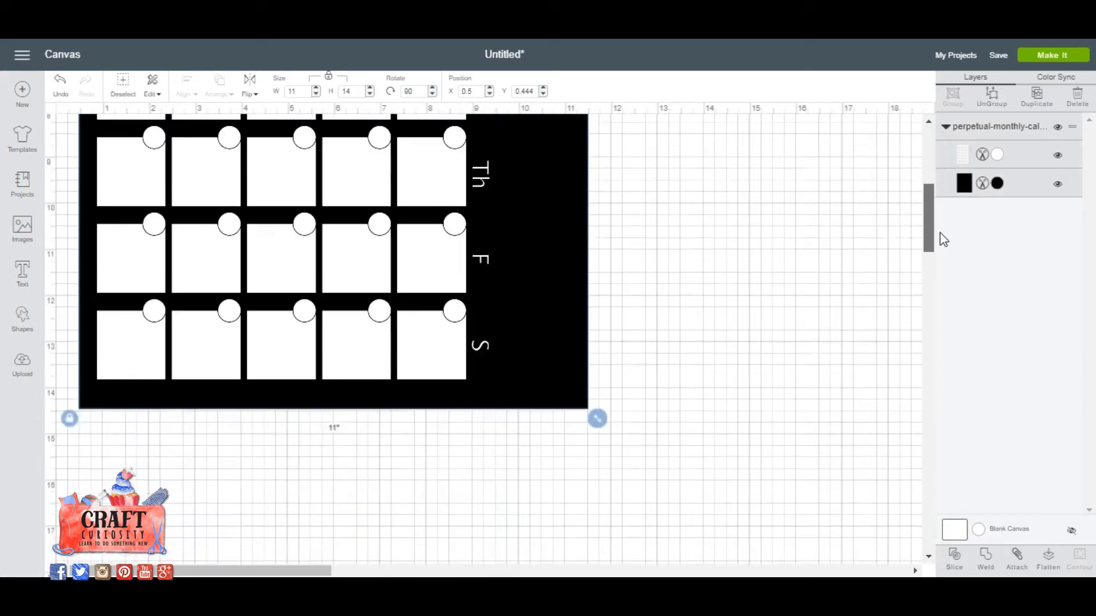
scroll(943, 242, "down", 4)
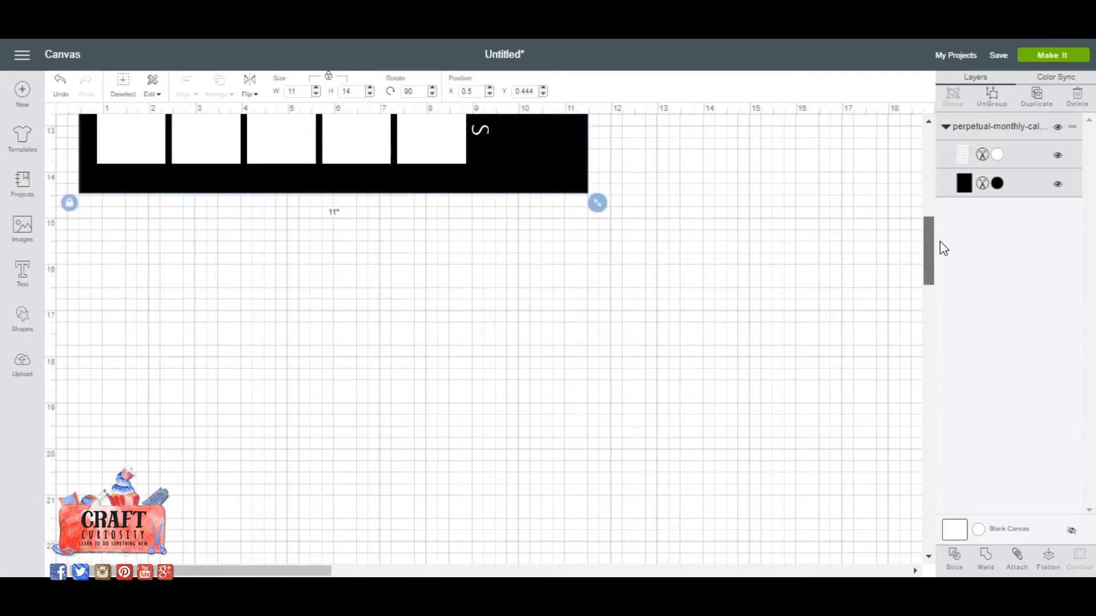
scroll(936, 212, "up", 10)
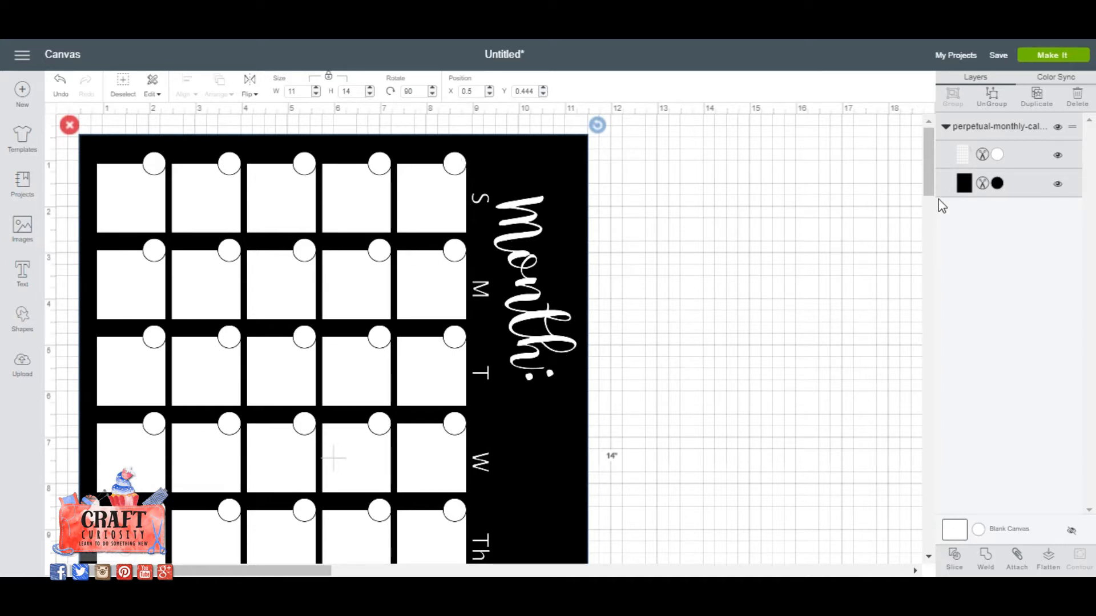
Change the white calendar layer to Write with the Silver Metallic pen, and attach it to the black background layer.
left_click(981, 156)
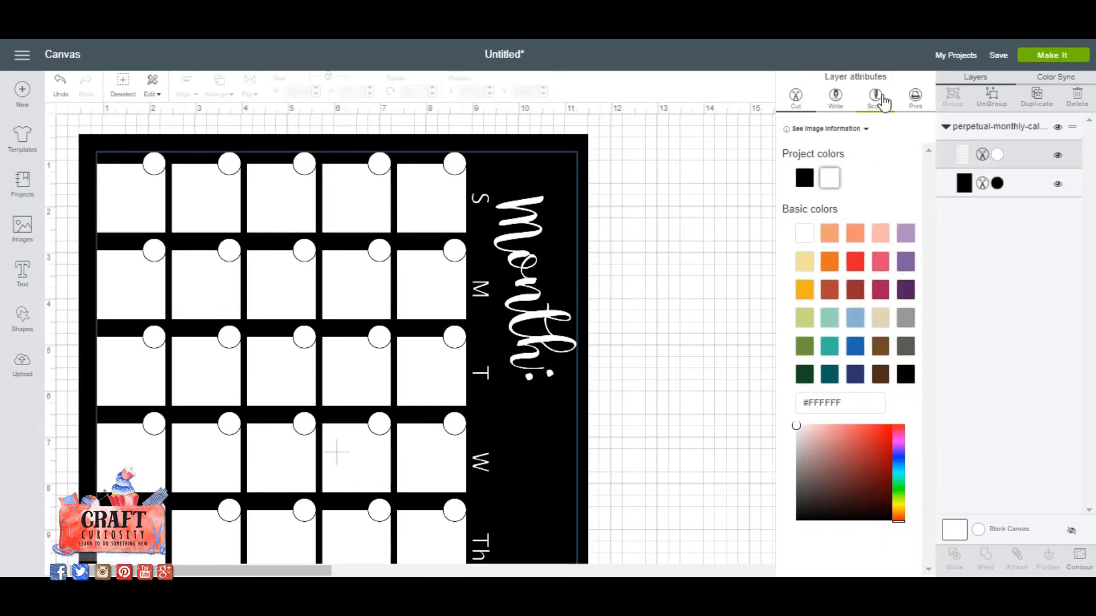
left_click(835, 98)
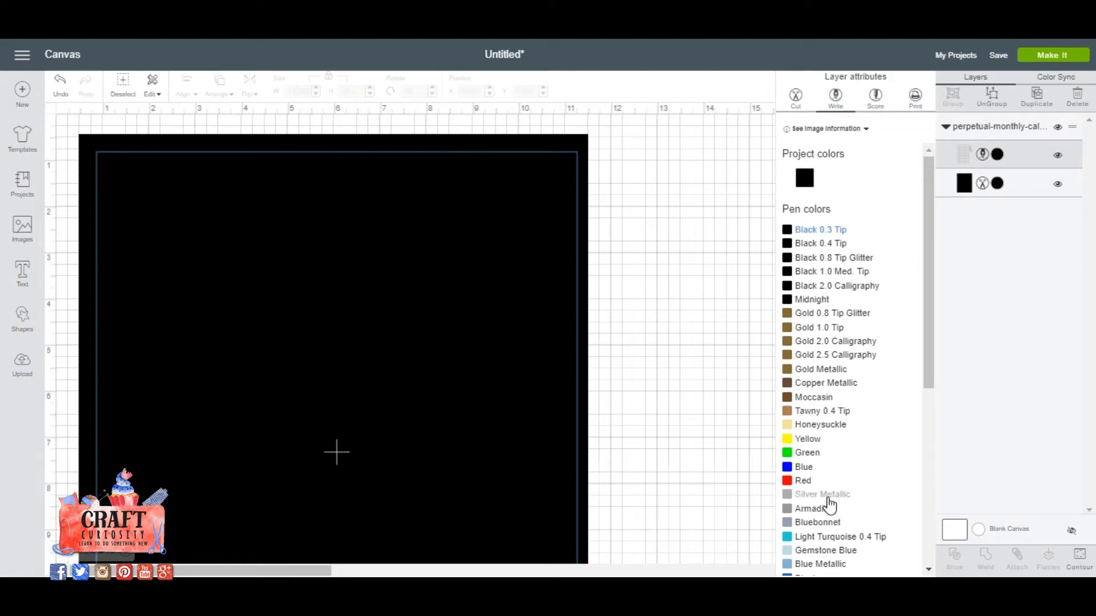
left_click(832, 495)
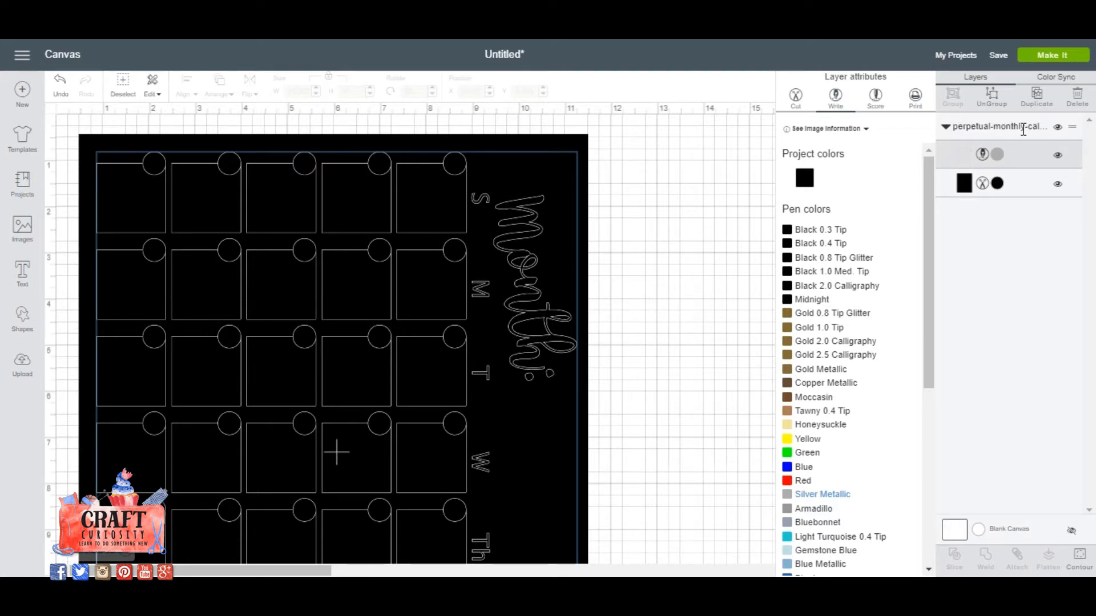
left_click(1023, 128)
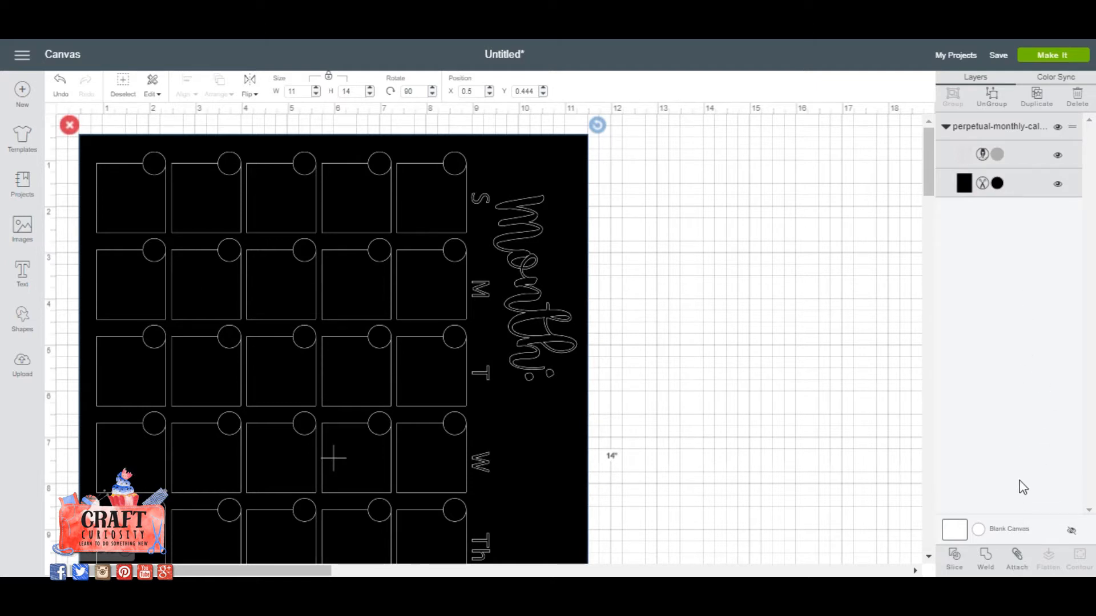
left_click(1017, 559)
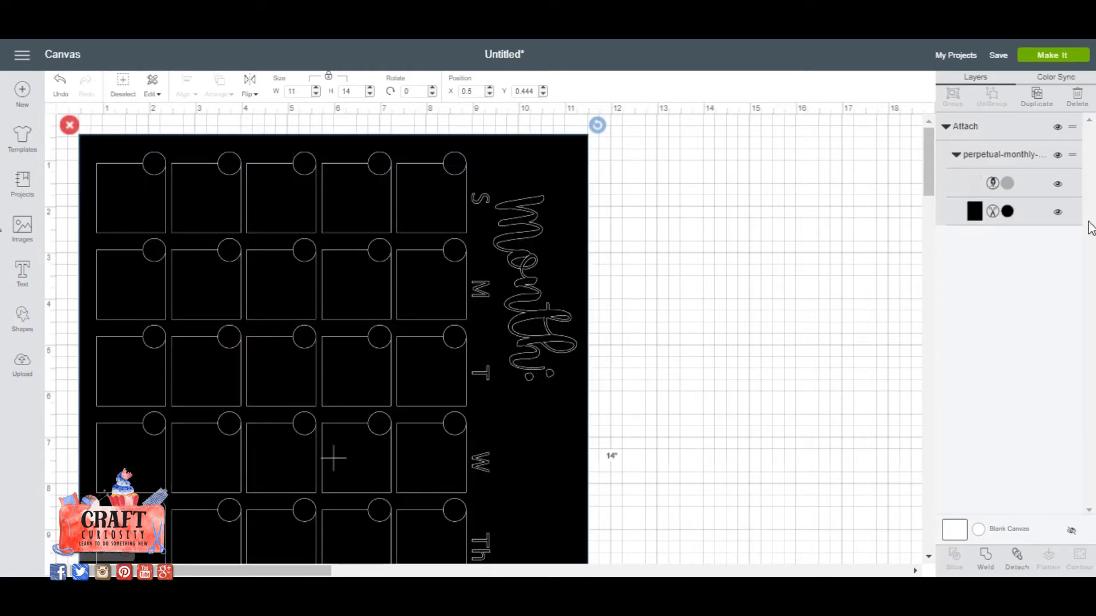
Send the project to be made on the larger 12 x 24 in. mat and set the material to Cotton.
left_click(1049, 64)
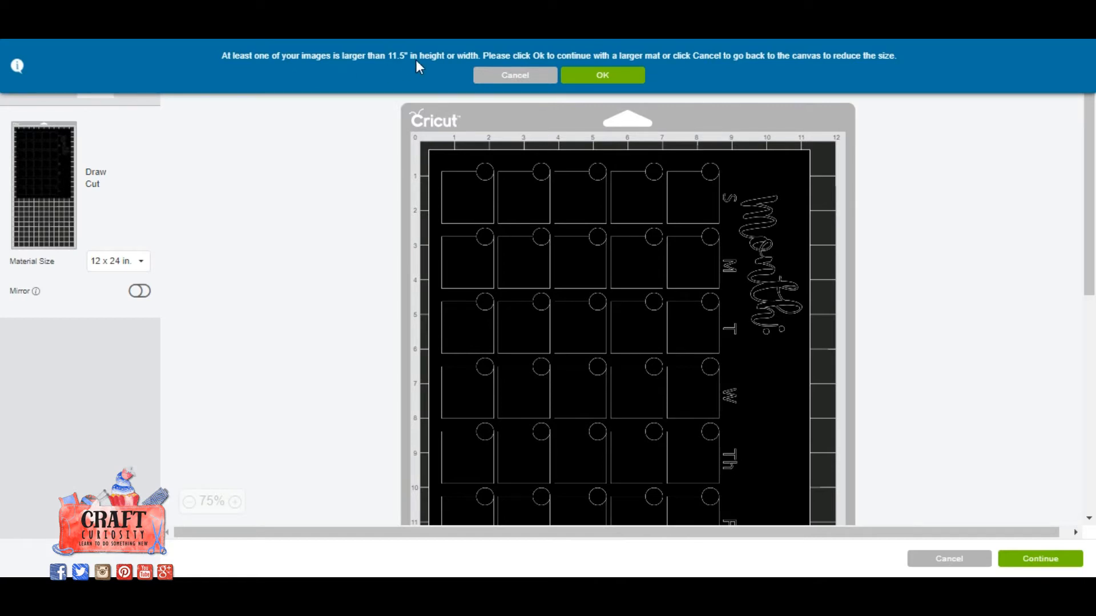
left_click(616, 78)
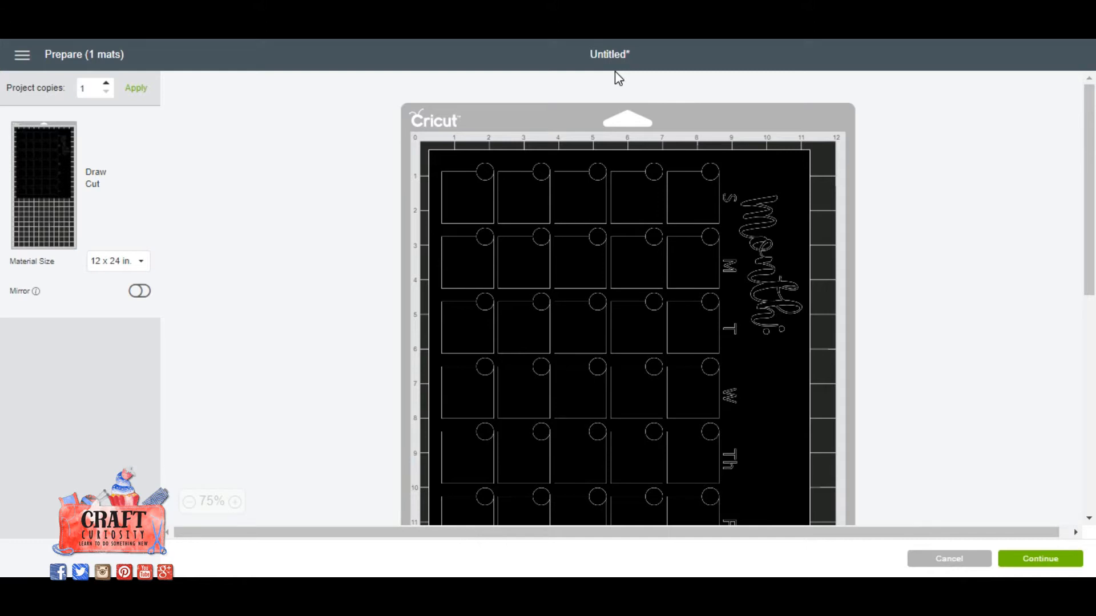
left_click(1043, 561)
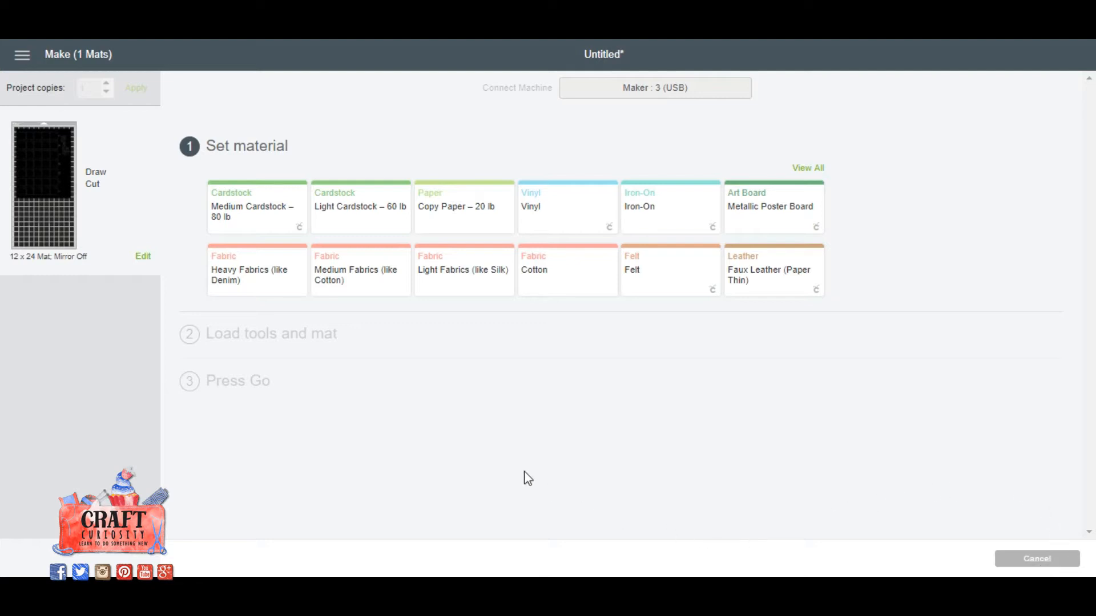
left_click(578, 276)
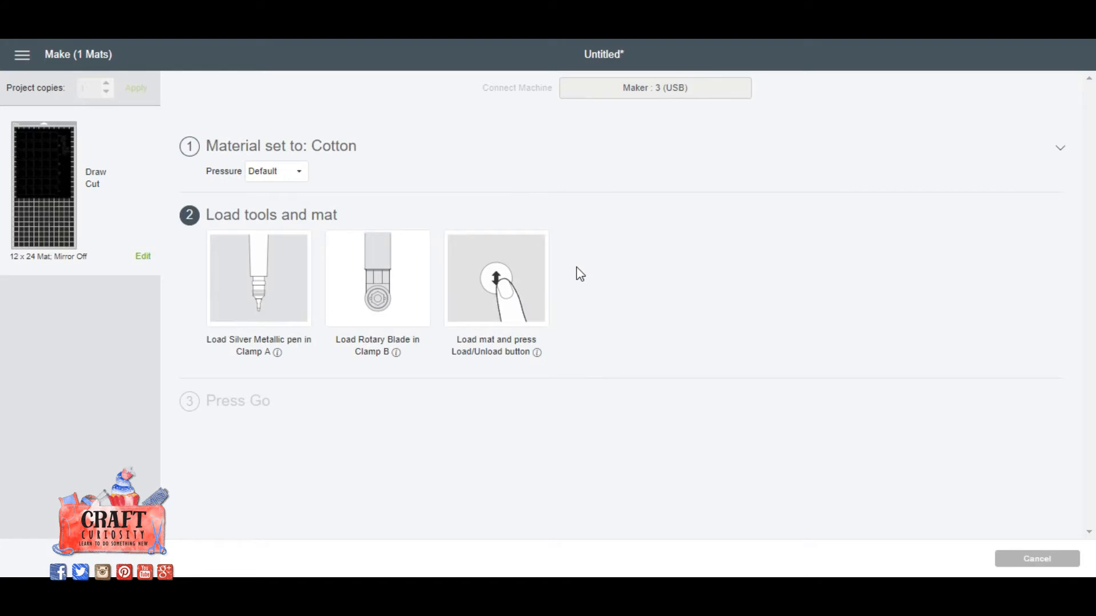